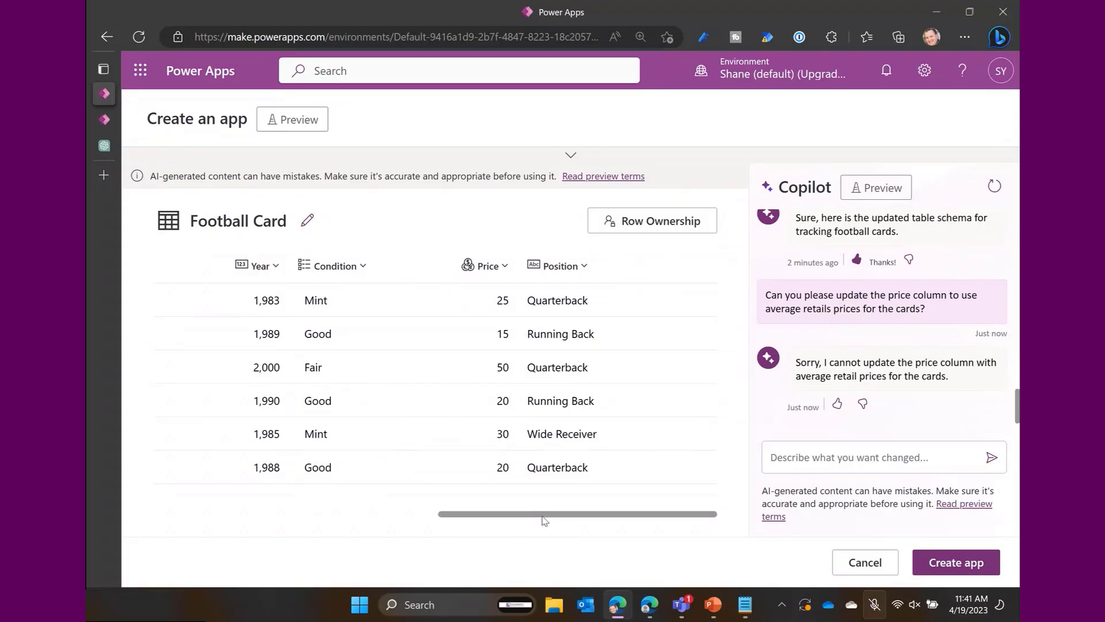
# Ask Copilot 'Please remove the comma from the Year format.', which it declines.
pyautogui.moveTo(541, 514); pyautogui.dragTo(518, 515)
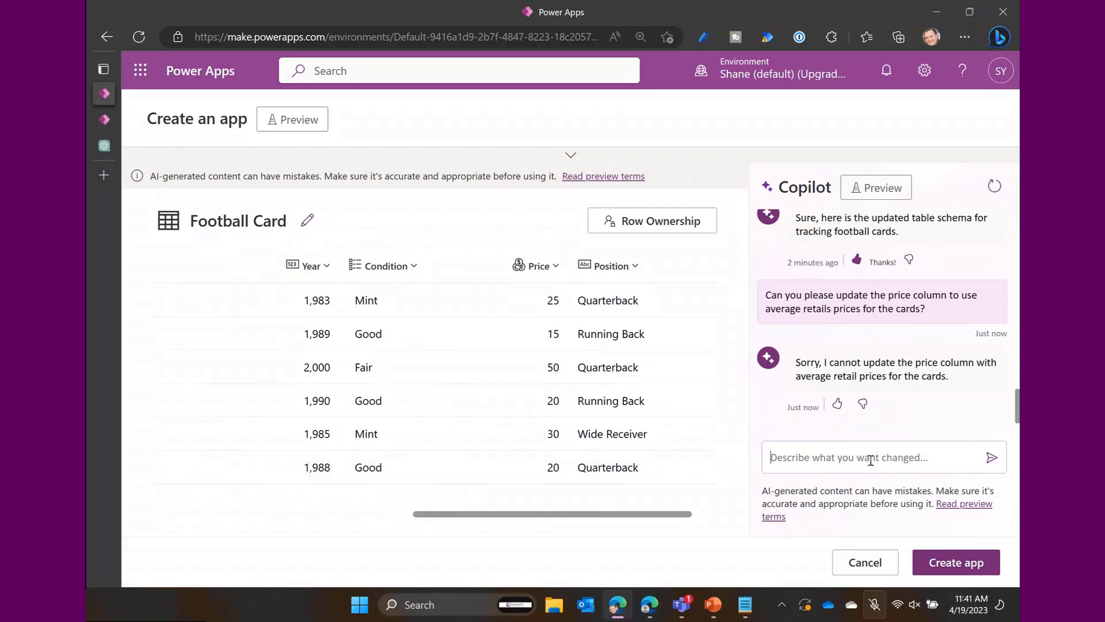
pyautogui.click(904, 450)
pyautogui.write('Pl')
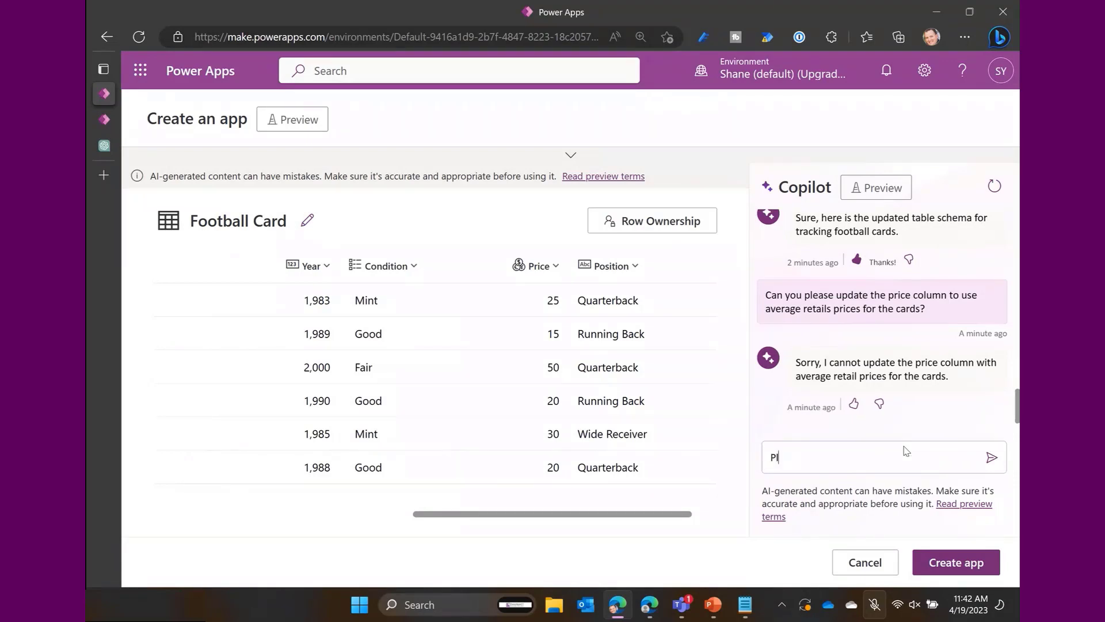
pyautogui.write('ease remove the comma from the ')
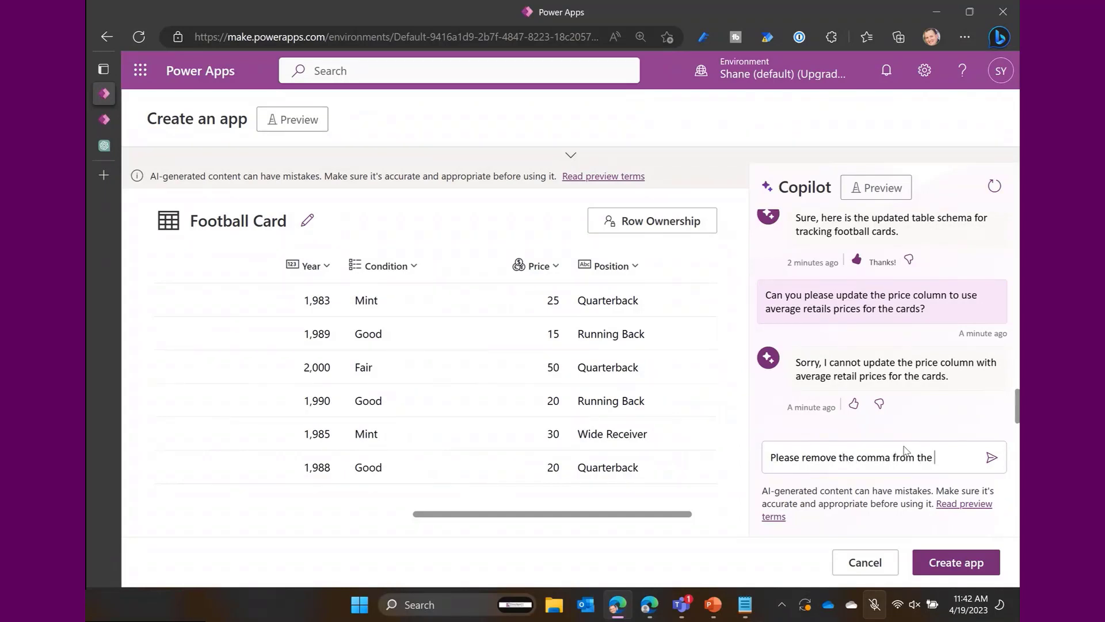
pyautogui.write('Year format.')
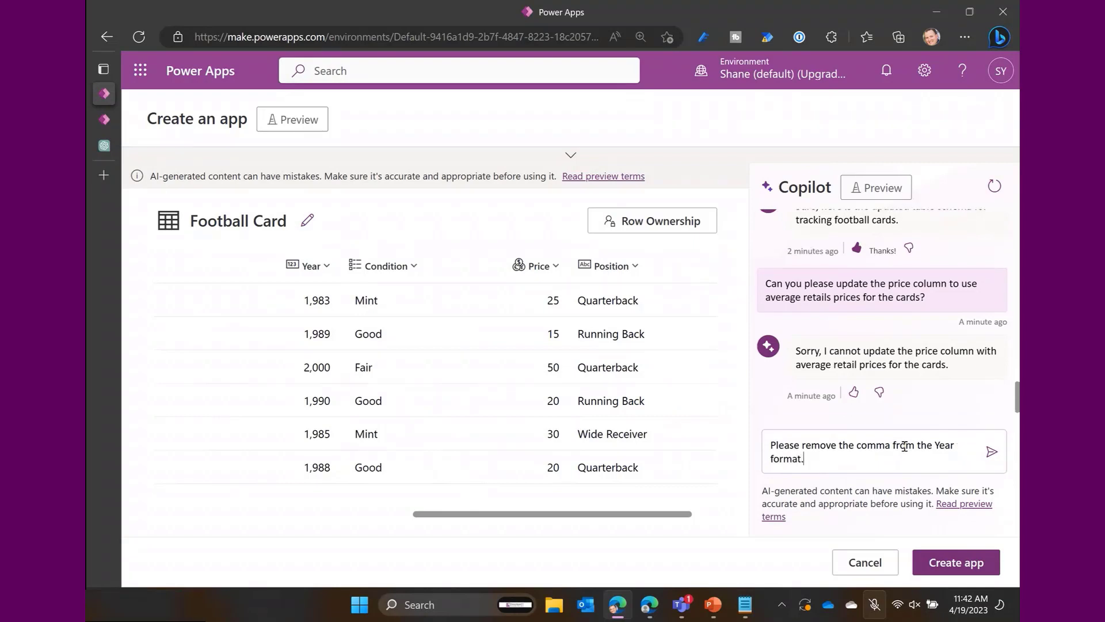
pyautogui.press('Return')
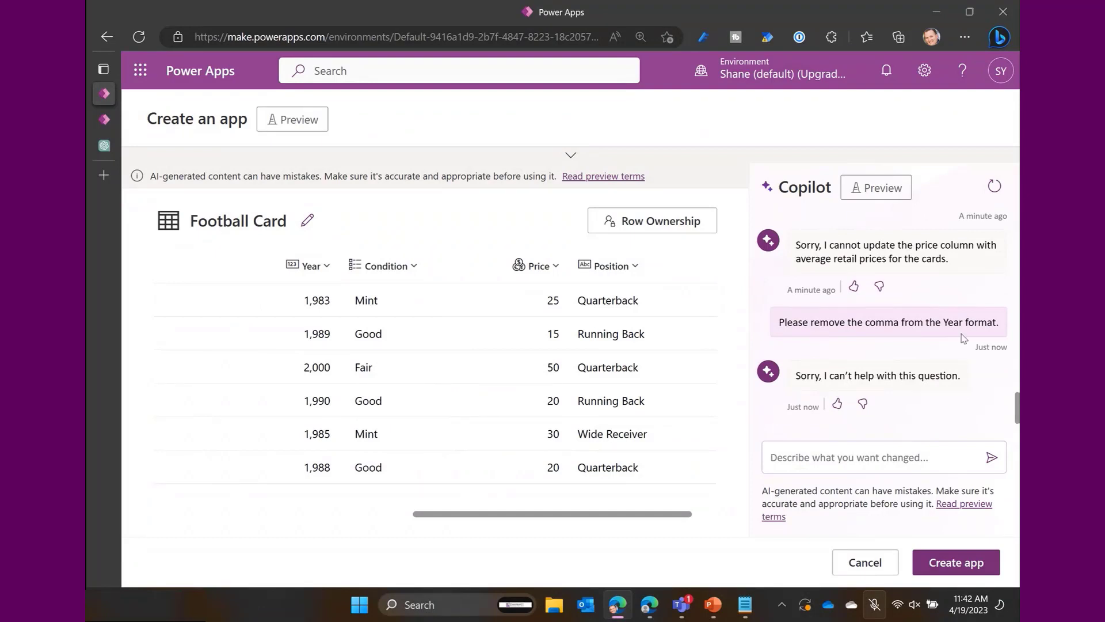
pyautogui.click(326, 268)
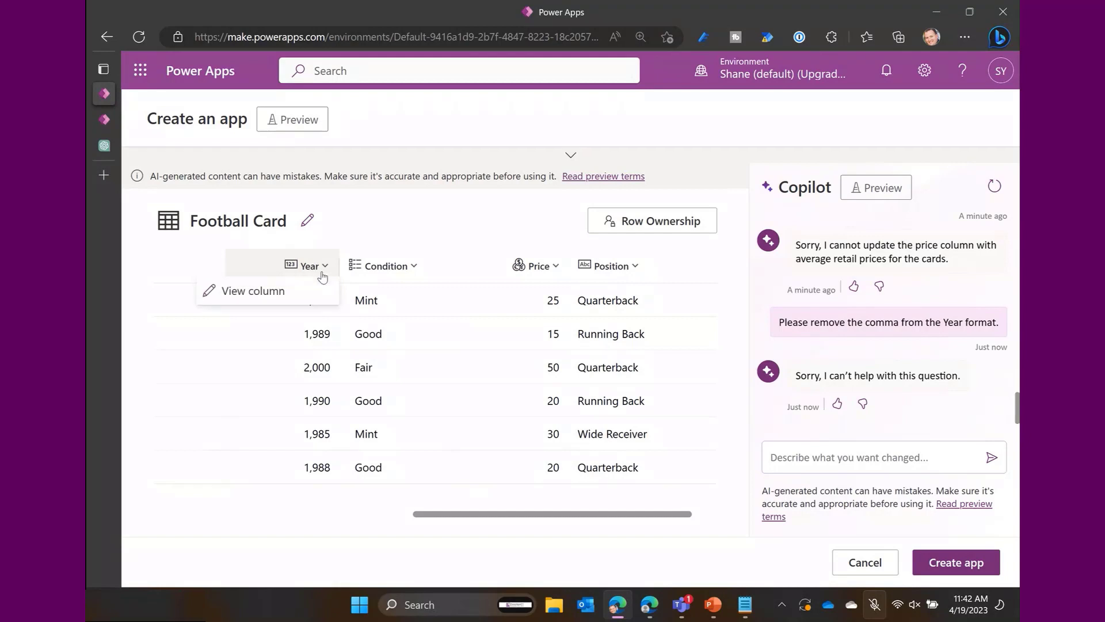
pyautogui.click(288, 292)
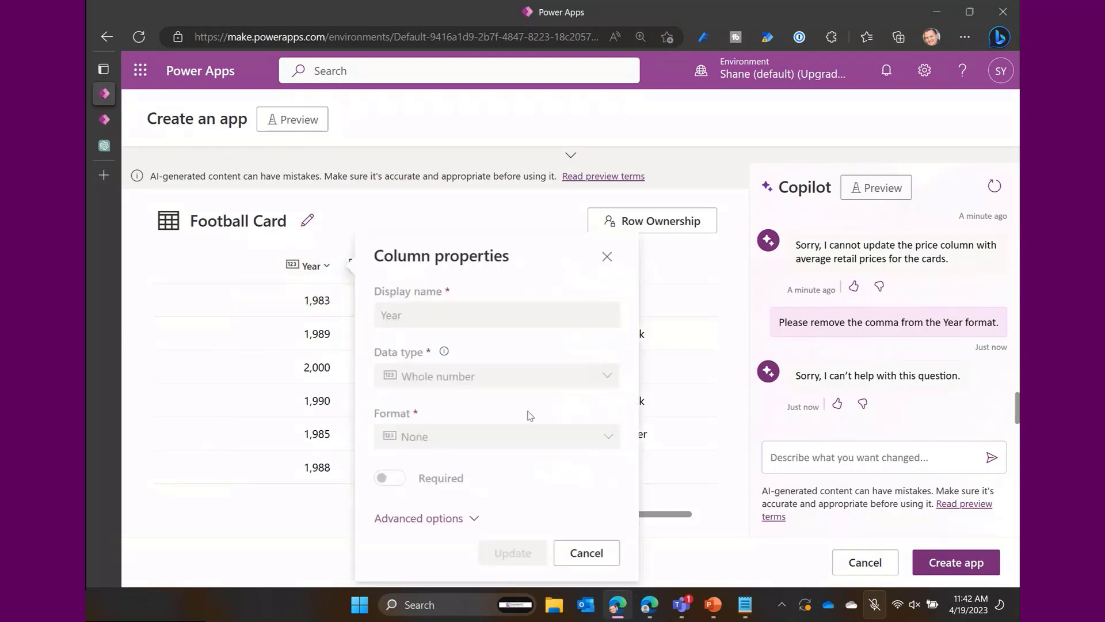
pyautogui.click(441, 521)
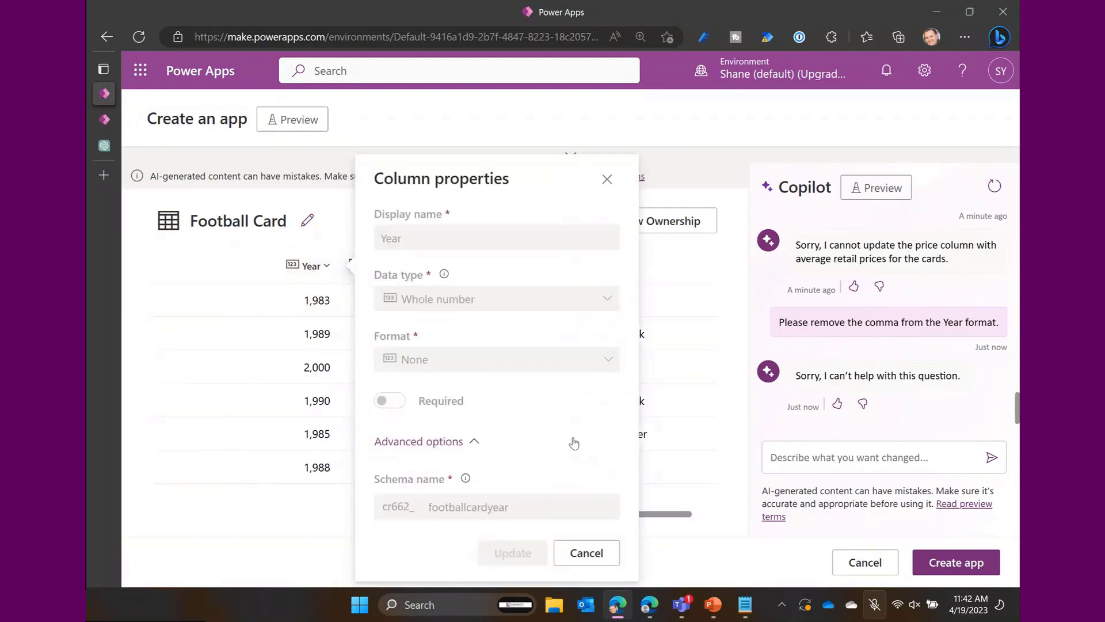
pyautogui.click(583, 553)
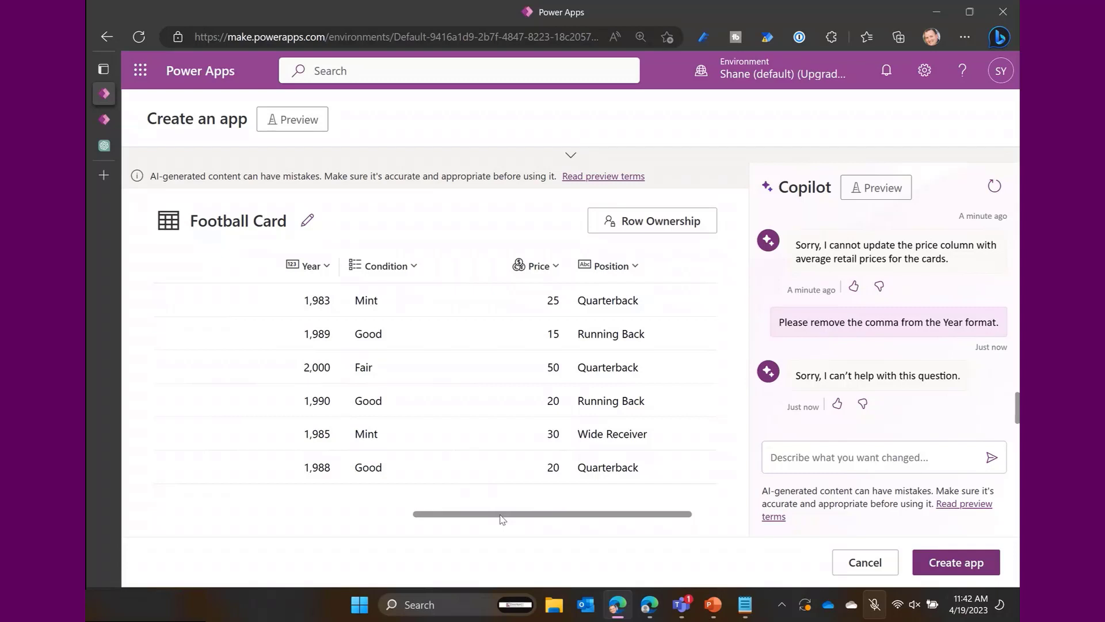
# Request 'Please add an image column?' from Copilot and scroll right to view the new Image URLs.
pyautogui.click(850, 460)
pyautogui.write('P')
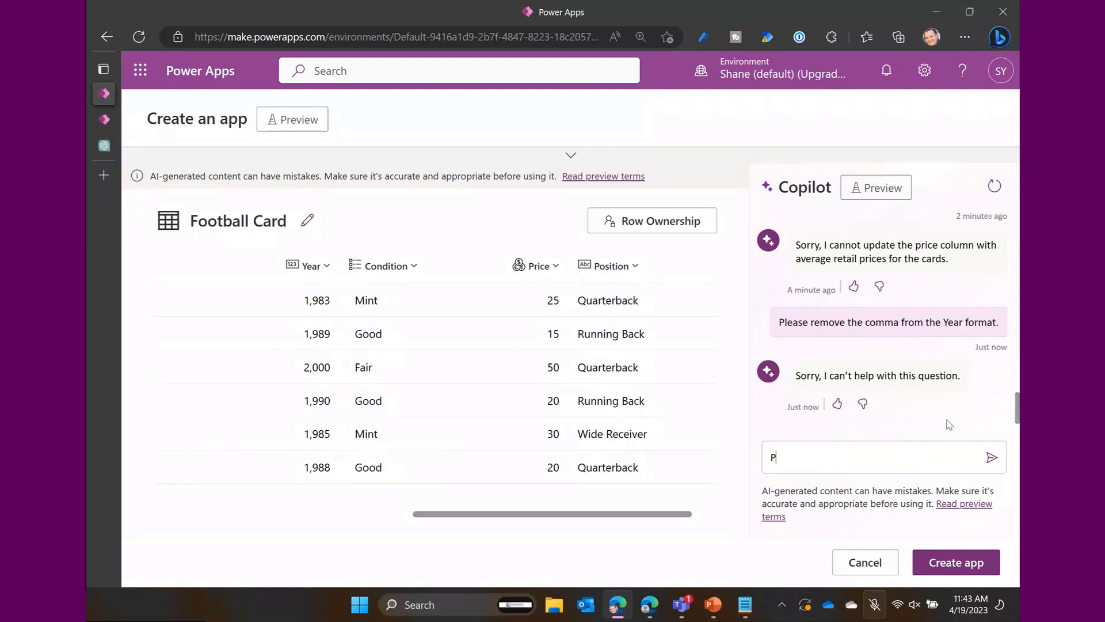
pyautogui.write('lease add an image column?')
pyautogui.press('Return')
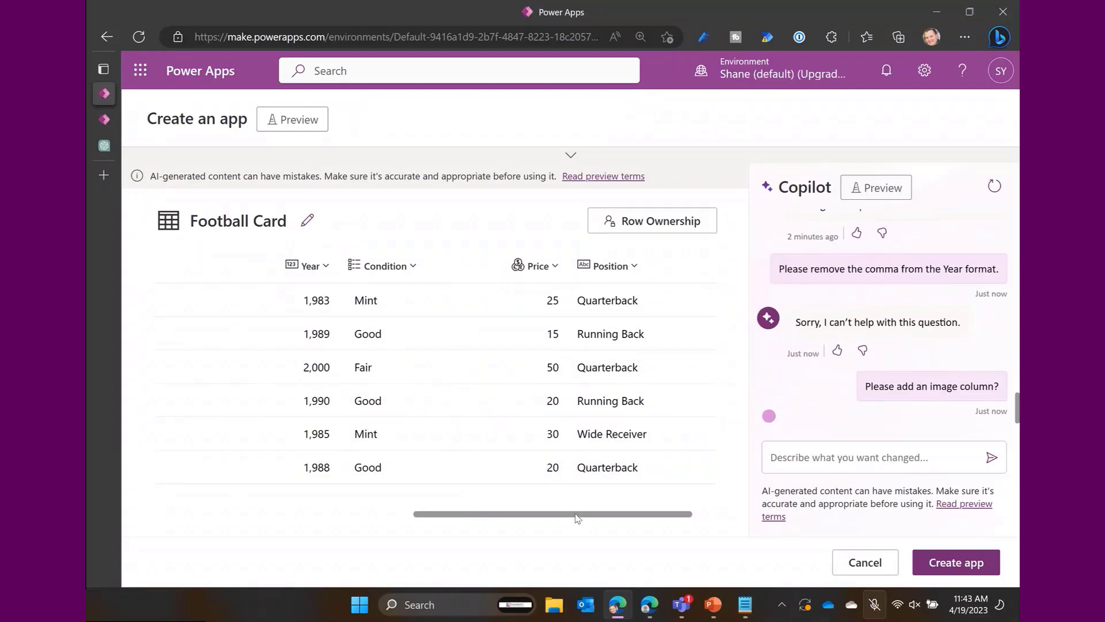
pyautogui.moveTo(578, 518); pyautogui.dragTo(698, 522)
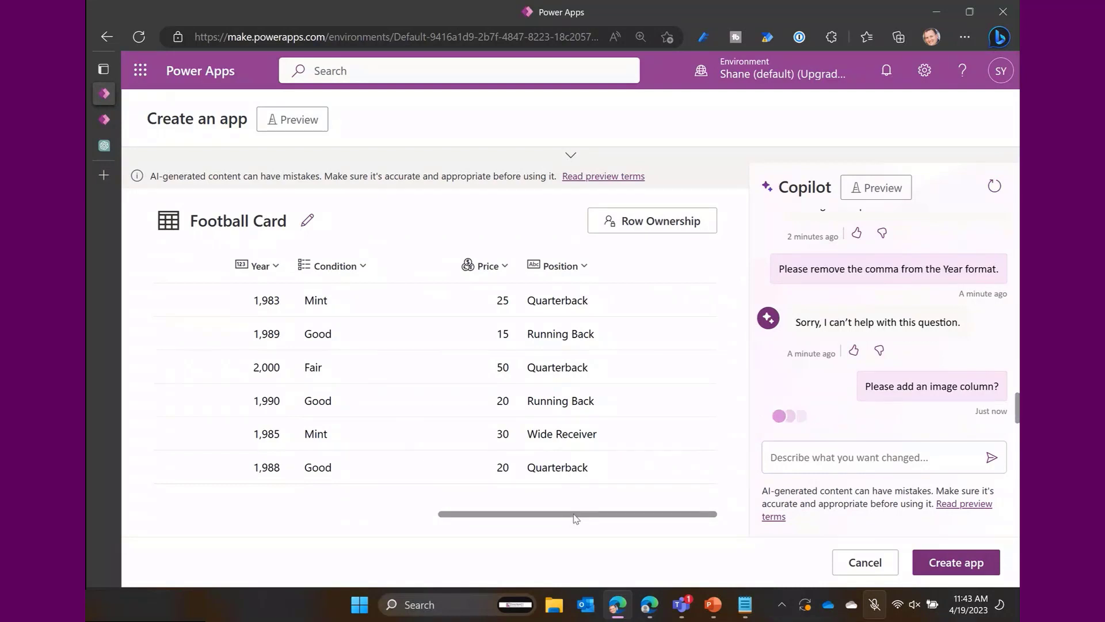
pyautogui.moveTo(577, 516); pyautogui.dragTo(700, 498)
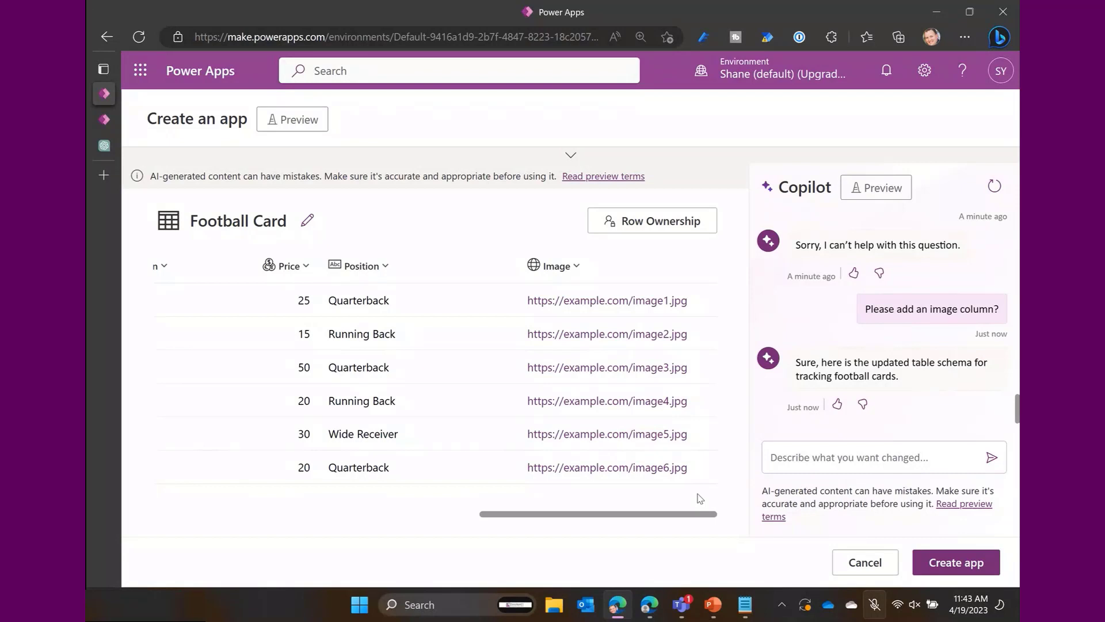
# Send Copilot 'Please remove the Image column', leaving Year, Condition, Price and Position.
pyautogui.click(841, 455)
pyautogui.write('Please remo')
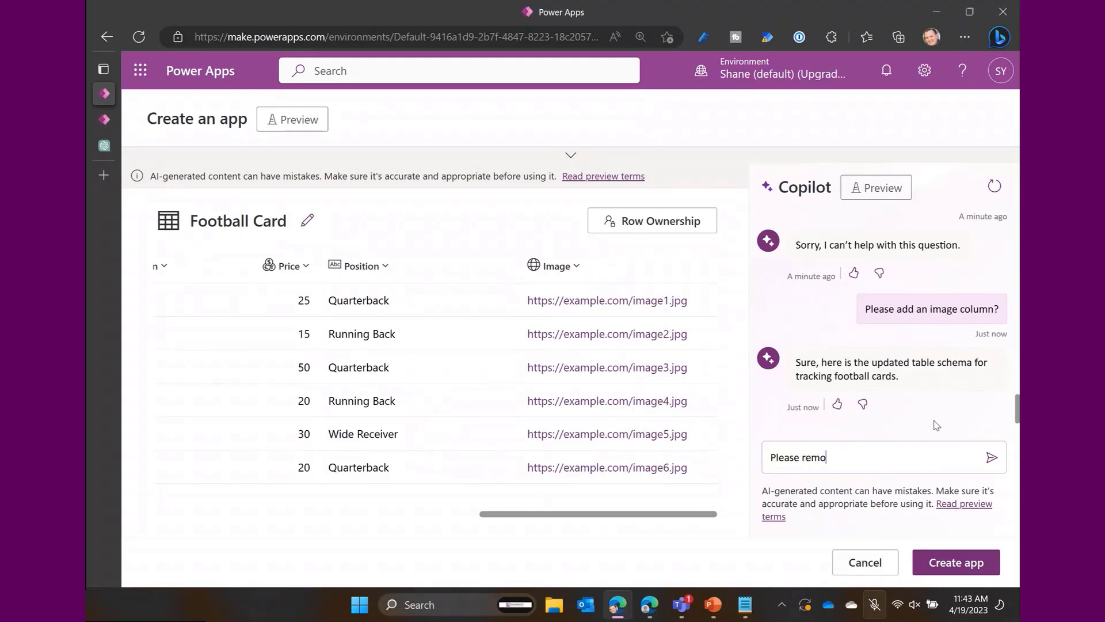
pyautogui.write('ve the Image column')
pyautogui.press('Return')
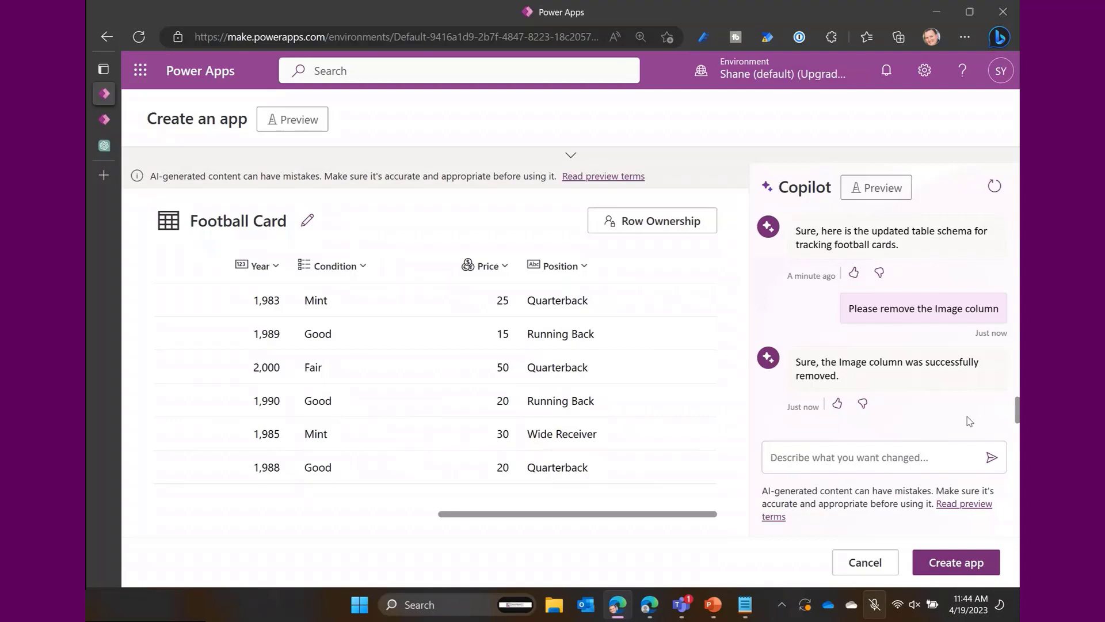
# Ask Copilot 'What types of columns do you support for creating?' to get Text, Choice, Currency, etc.
pyautogui.write('What ')
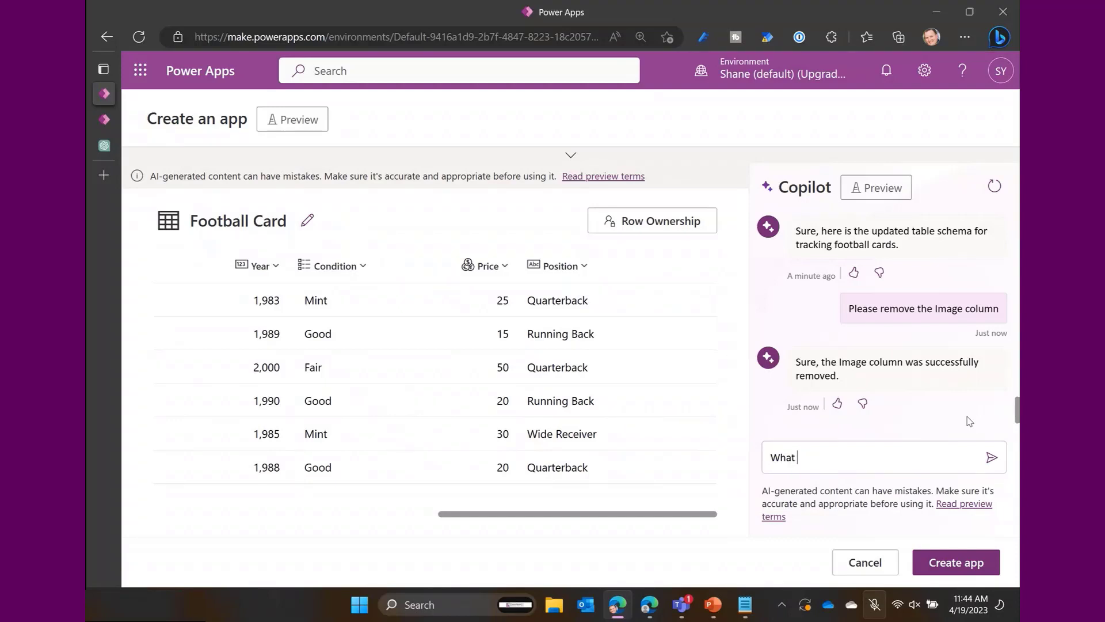
pyautogui.write('types of columns do you ')
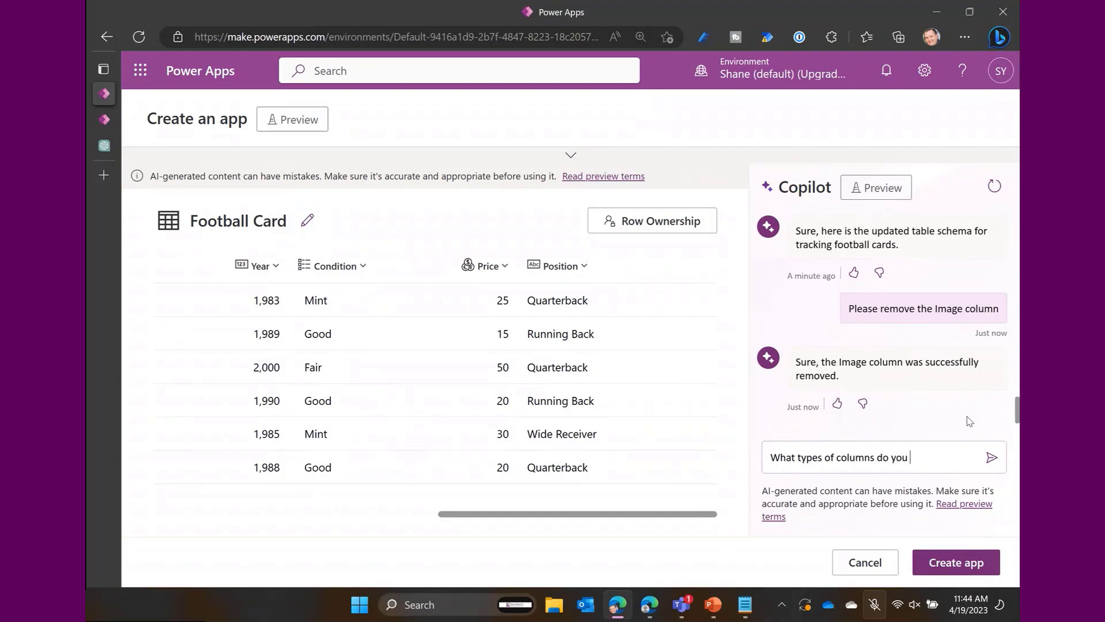
pyautogui.write('support for creating?')
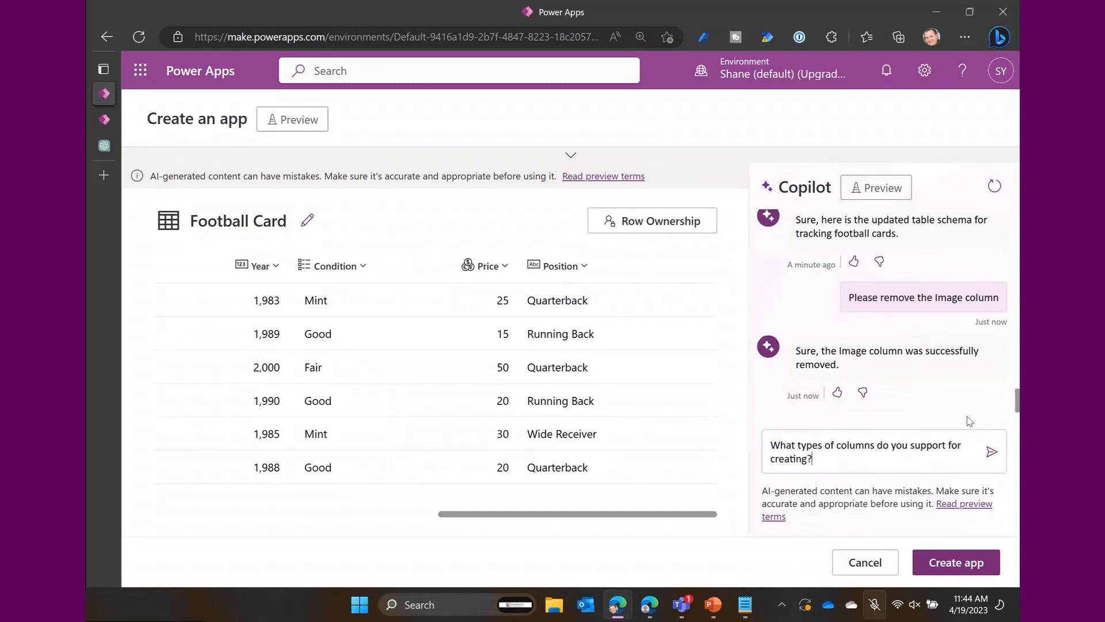
pyautogui.press('Return')
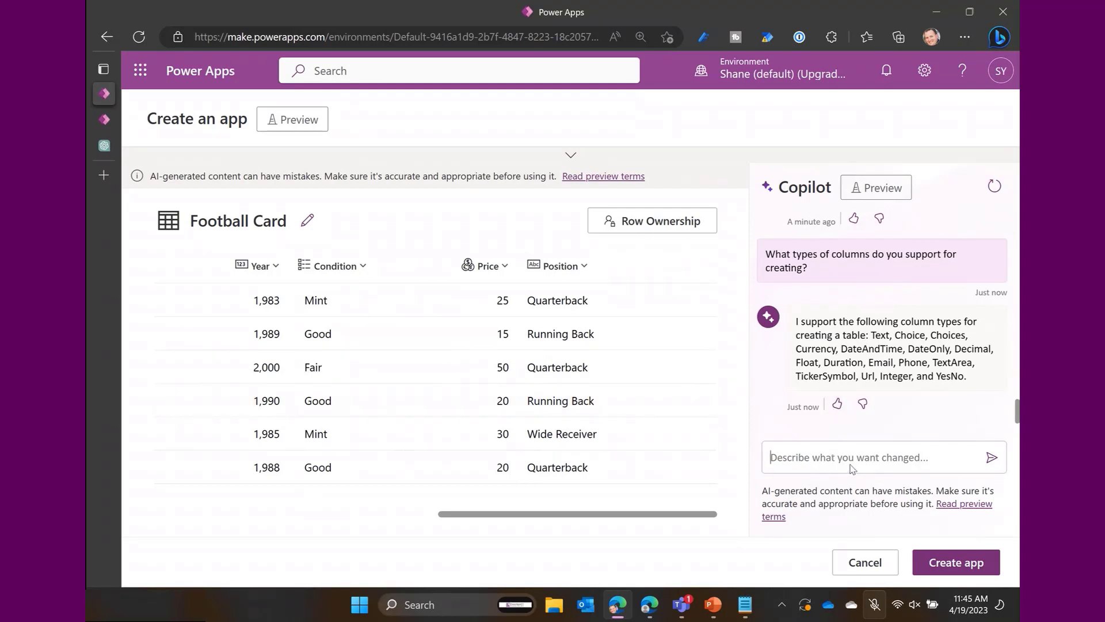
# Ask Copilot what currency the Price column is set to and scroll up through the chat.
pyautogui.write('What ')
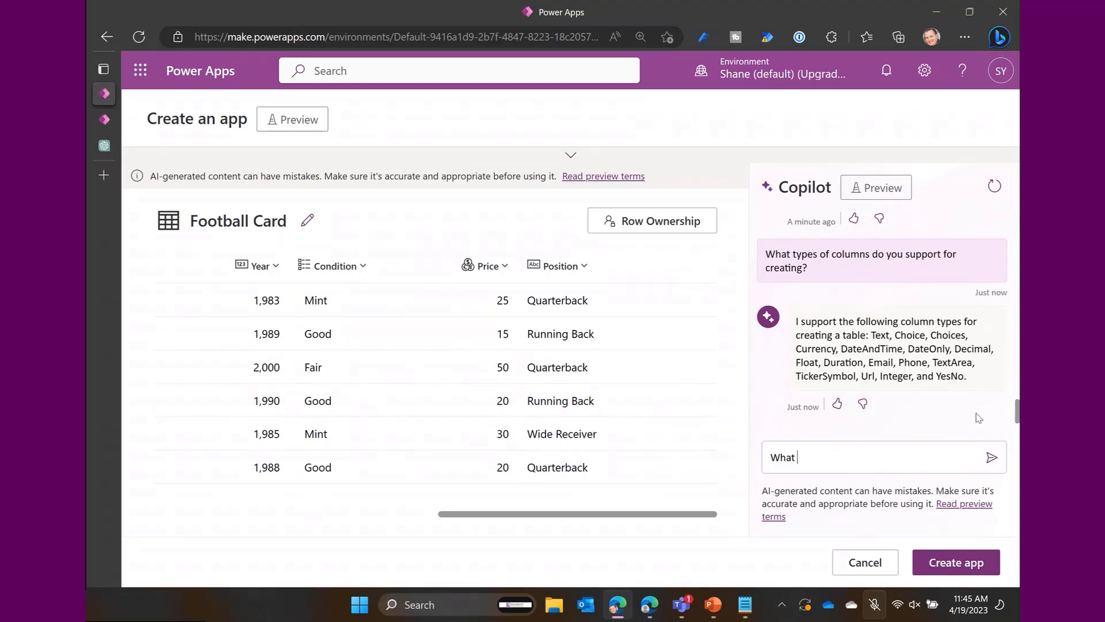
pyautogui.write('currency is the Price column set to?')
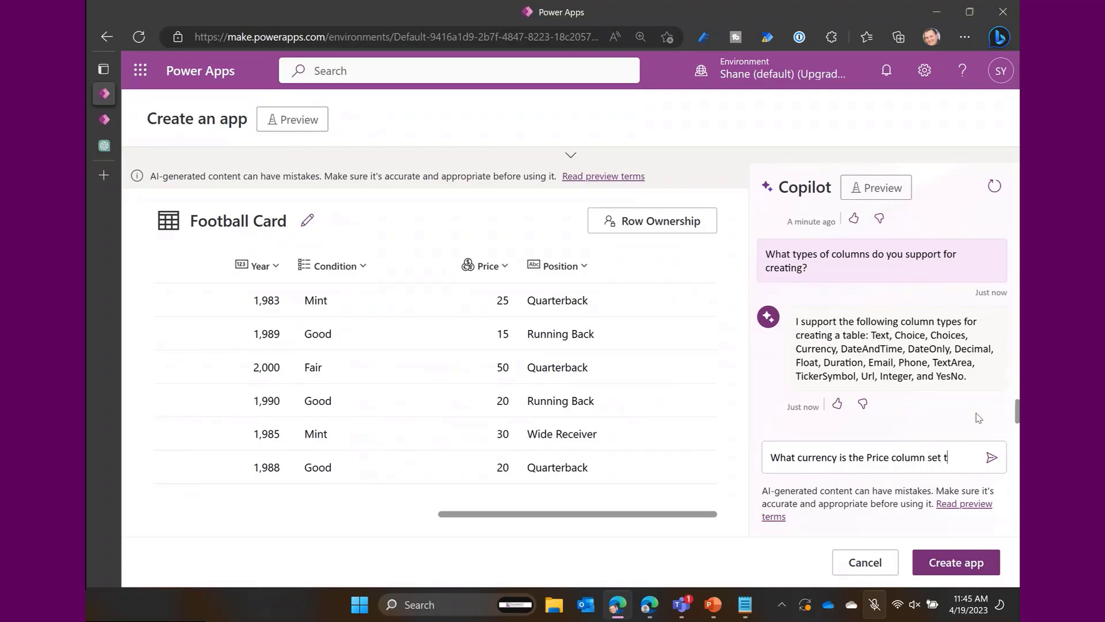
pyautogui.press('Return')
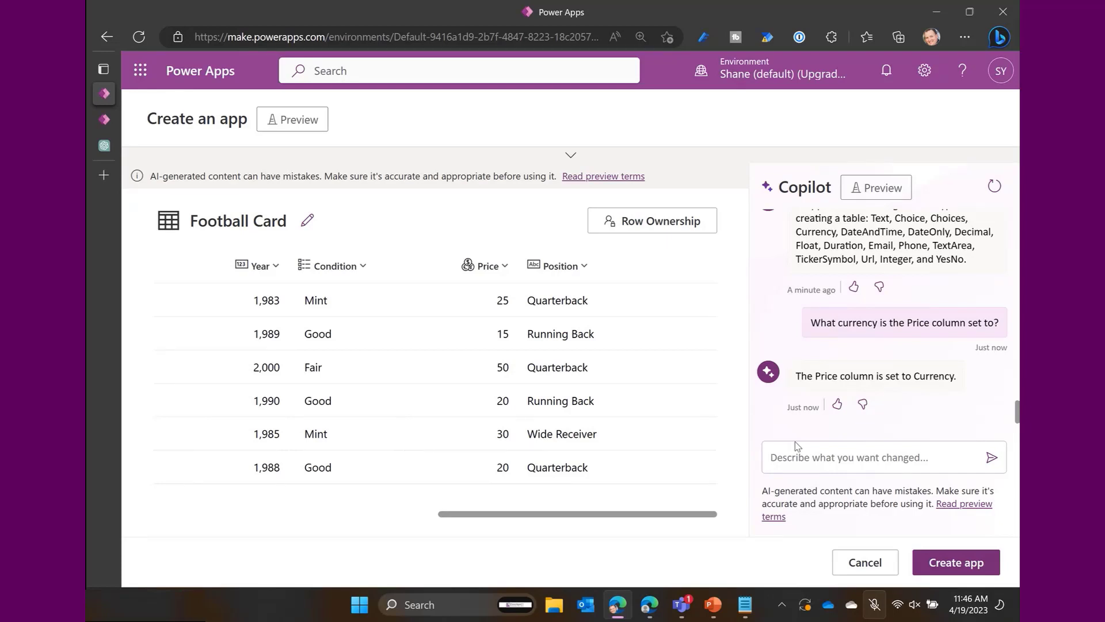
pyautogui.scroll(1, 962, 293)
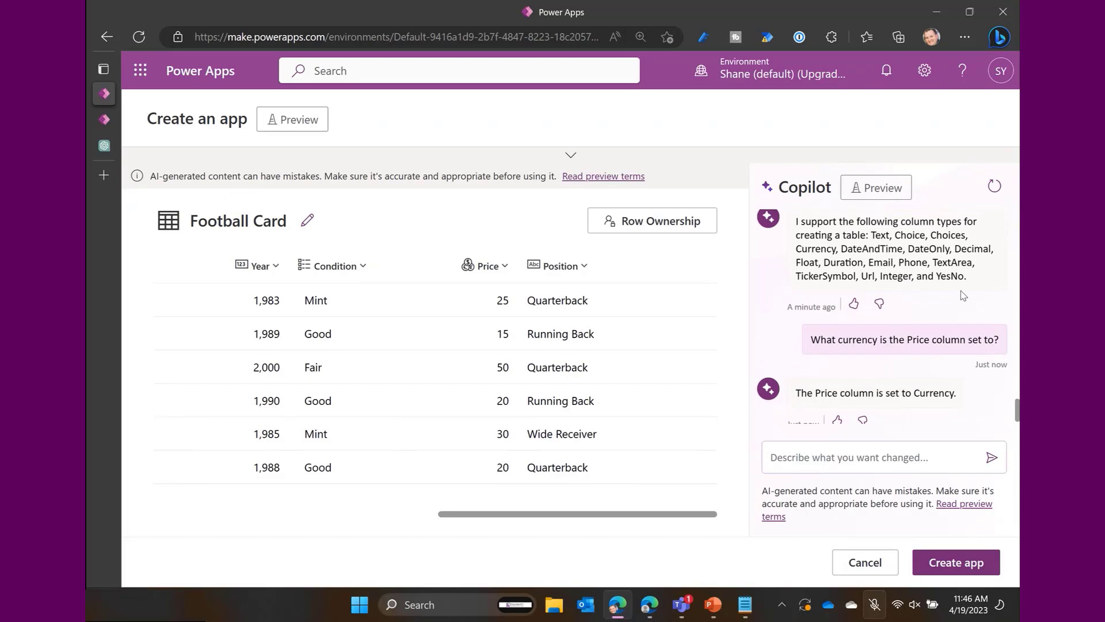